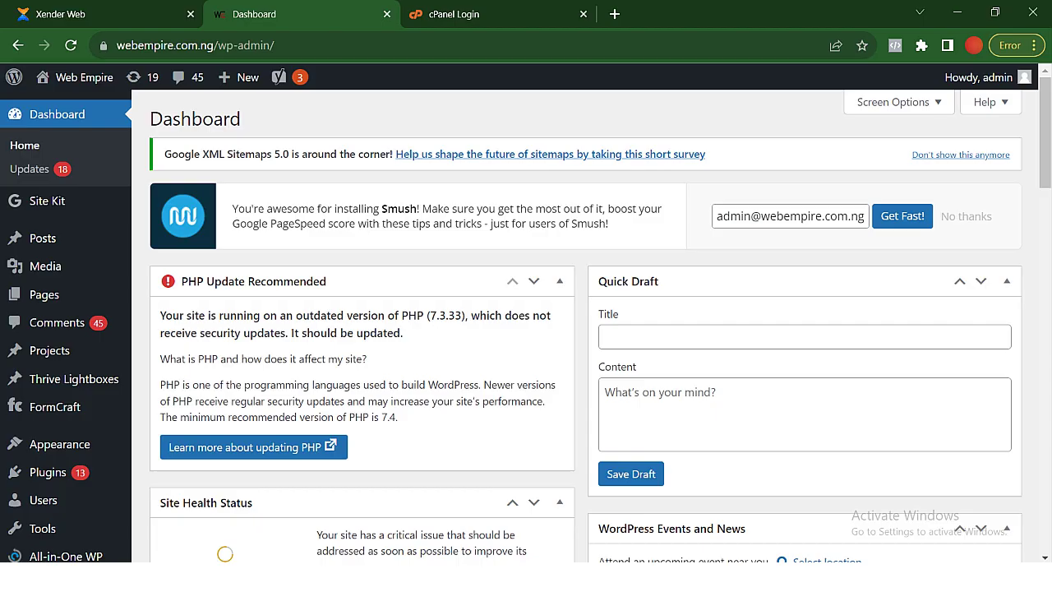
- Log in to cPanel from the cPanel Login tab using the saved credentials
{"action": "left_click", "coordinate": [460, 12]}
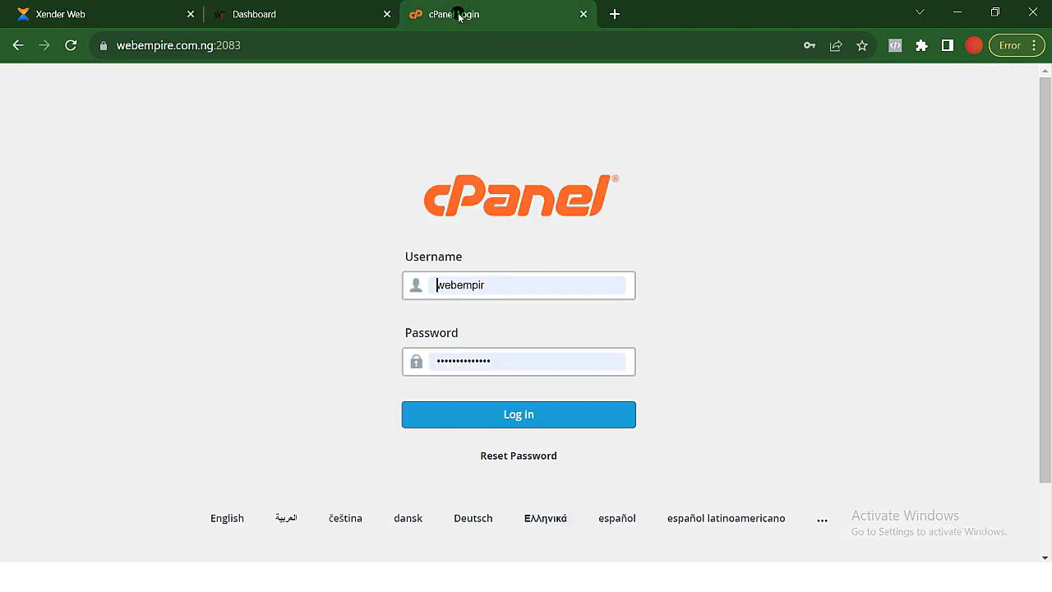
{"action": "left_click", "coordinate": [534, 417]}
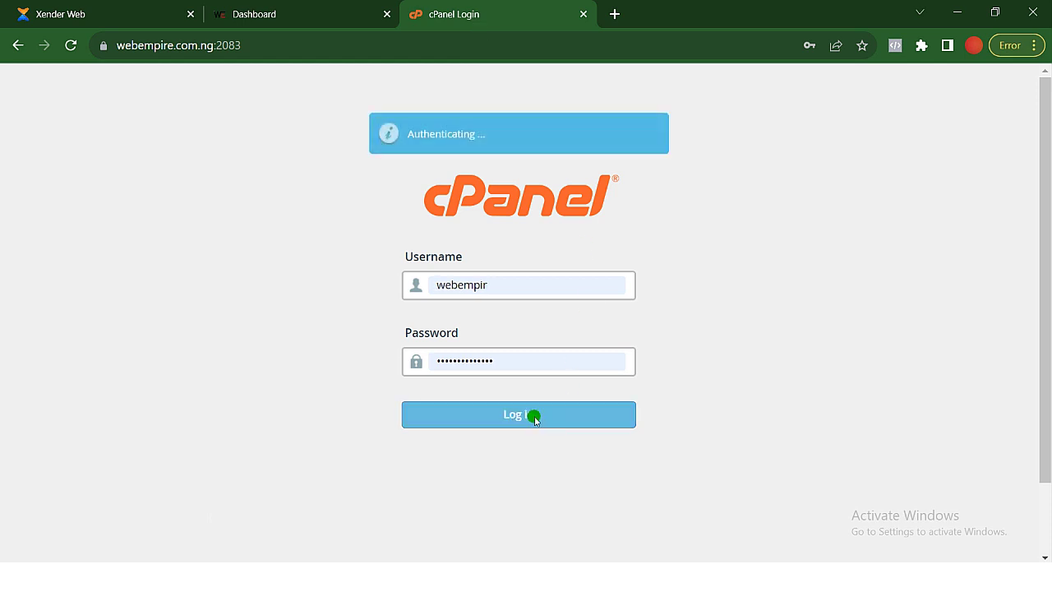
- Check the WordPress dashboard's warning about outdated PHP 7.3.33, with 7.4 recommended
{"action": "left_click", "coordinate": [295, 16]}
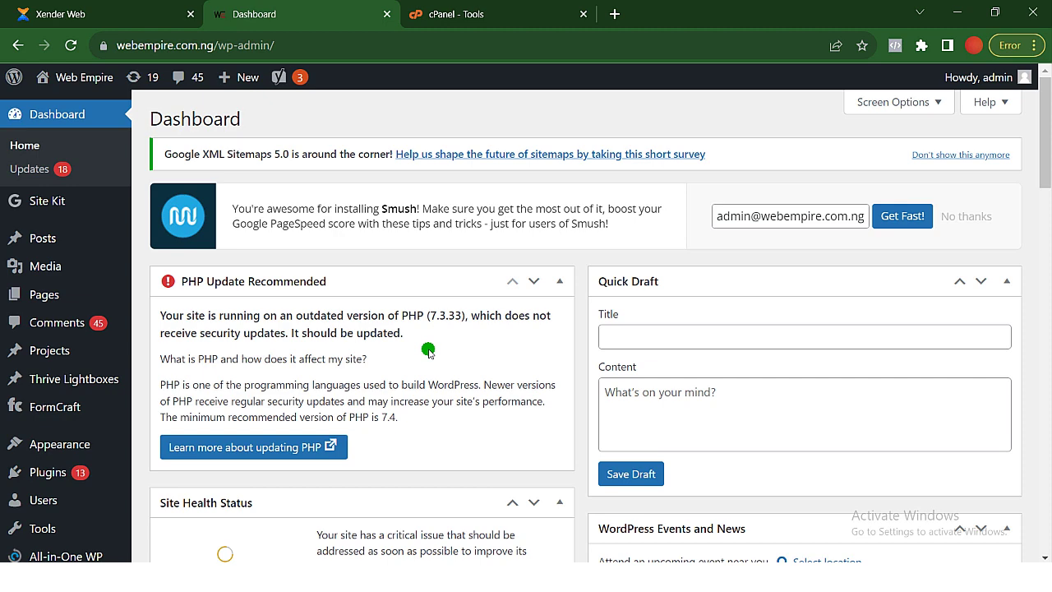
- Search the cPanel Tools page for 'php' to find MultiPHP Manager
{"action": "left_click", "coordinate": [467, 16]}
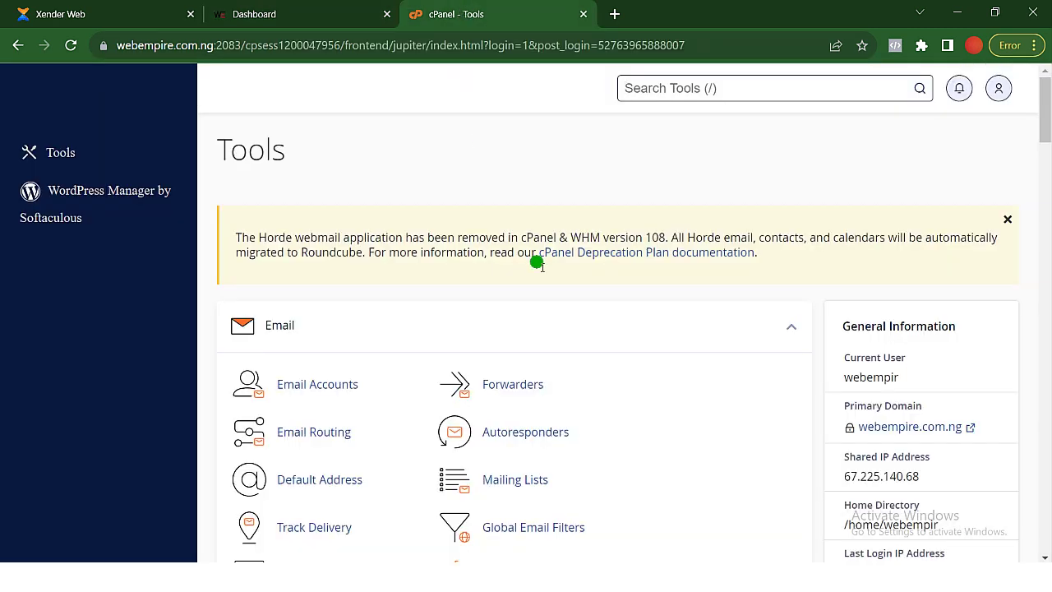
{"action": "scroll", "coordinate": [615, 380], "scroll_direction": "down", "scroll_amount": 3}
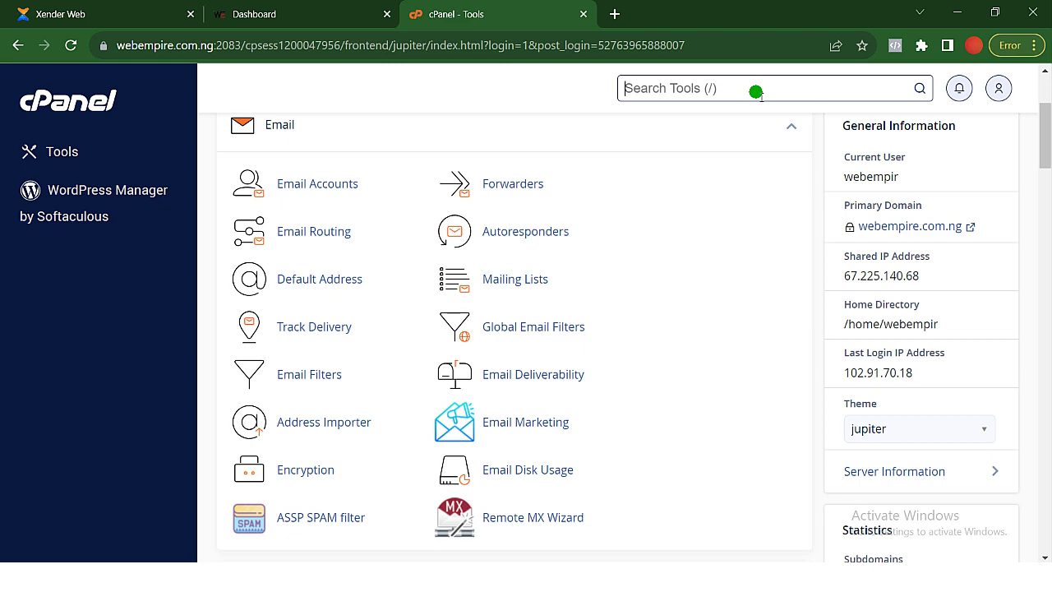
{"action": "type", "text": "php"}
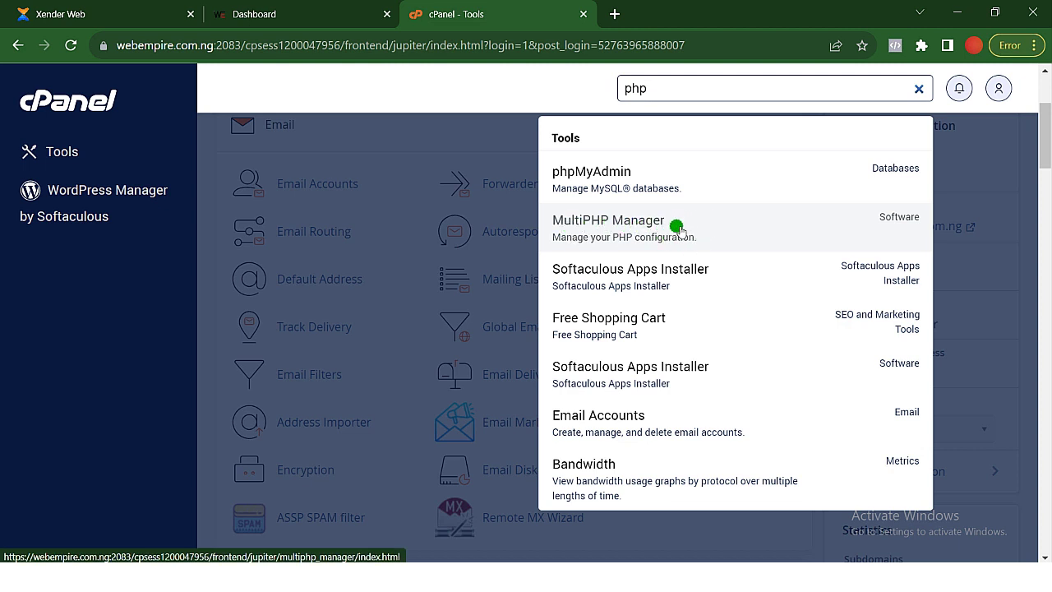
- Open MultiPHP Manager and check why the blog subdomain inherits PHP 7.2
{"action": "left_click", "coordinate": [679, 228]}
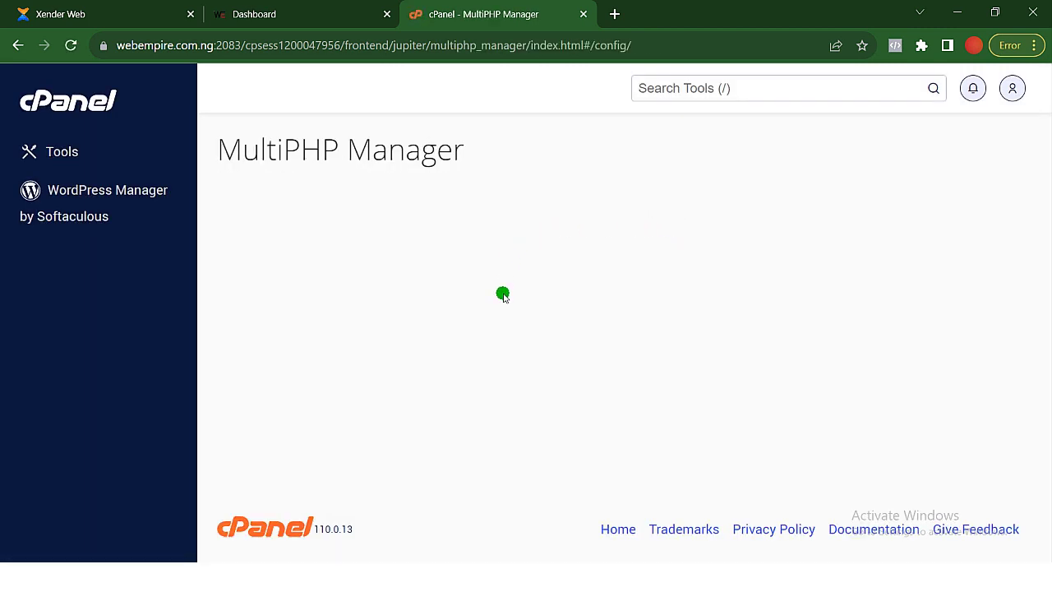
{"action": "scroll", "coordinate": [502, 296], "scroll_direction": "down", "scroll_amount": 3}
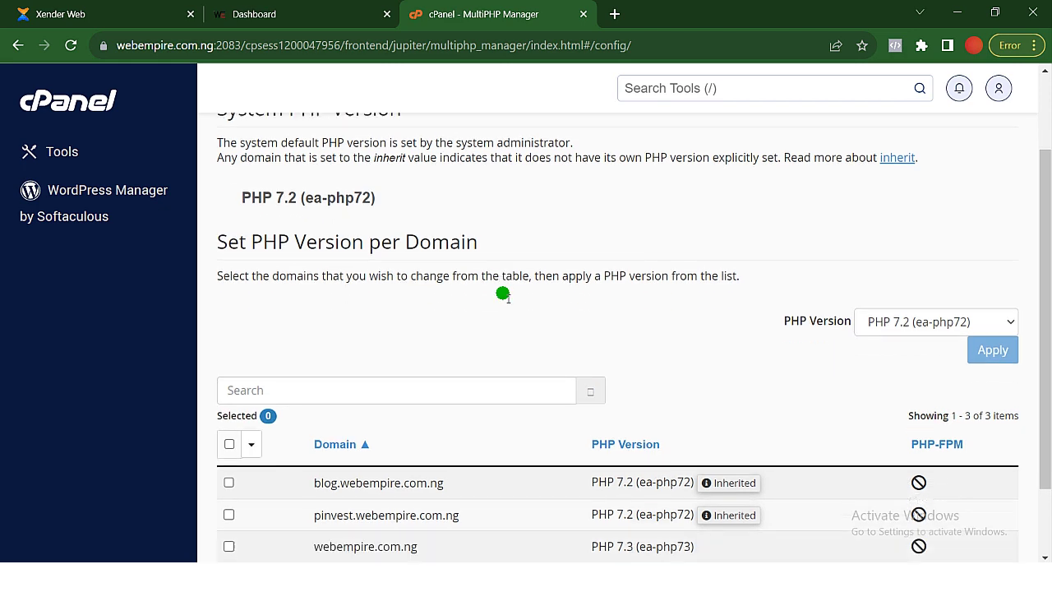
{"action": "scroll", "coordinate": [503, 295], "scroll_direction": "up", "scroll_amount": 1}
{"action": "scroll", "coordinate": [502, 296], "scroll_direction": "down", "scroll_amount": 1}
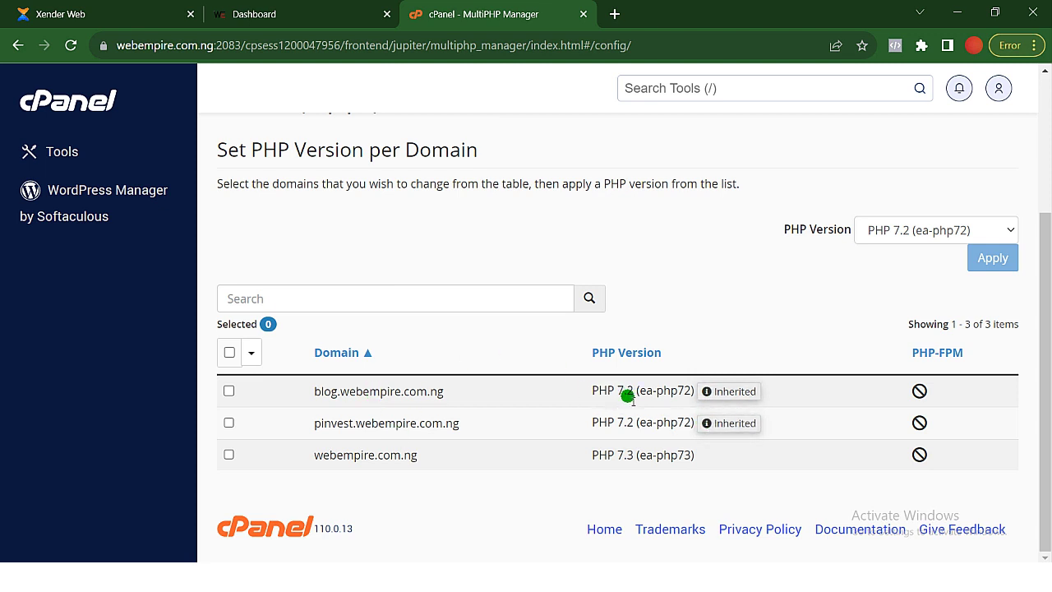
{"action": "left_click", "coordinate": [708, 394]}
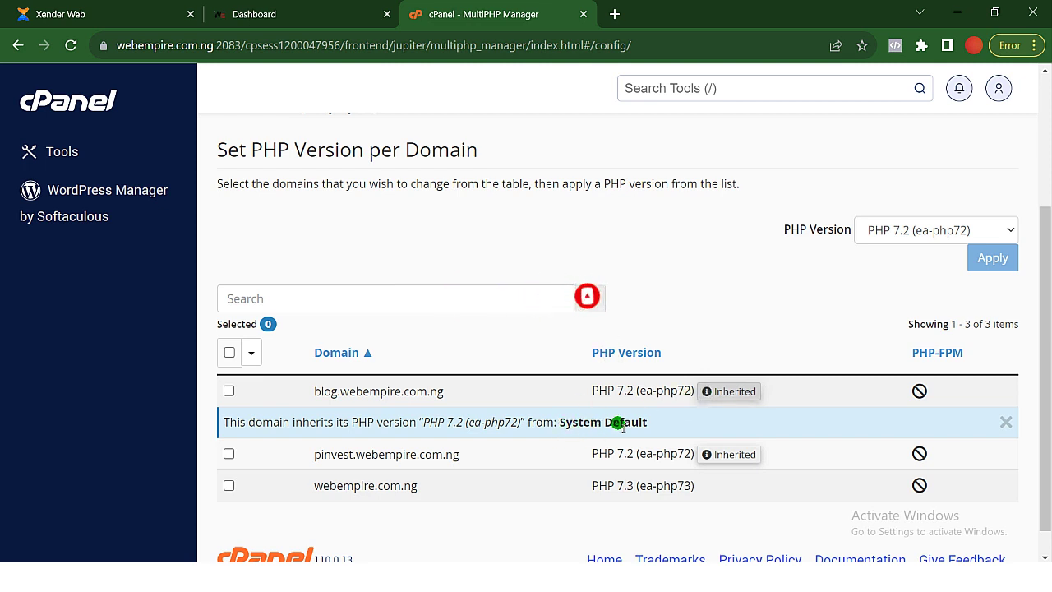
{"action": "left_click", "coordinate": [708, 395]}
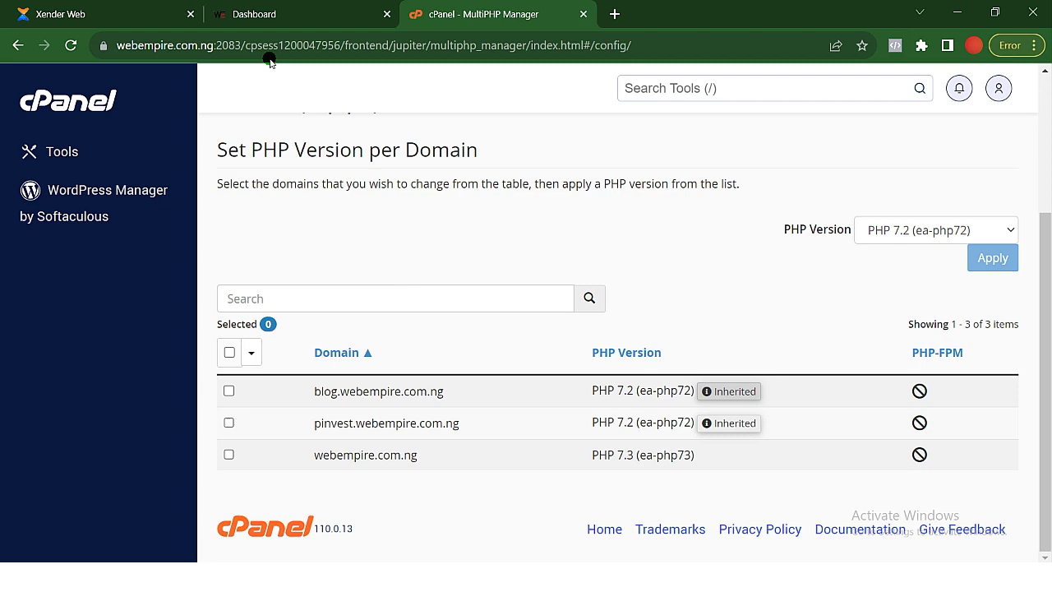
{"action": "left_click", "coordinate": [265, 14]}
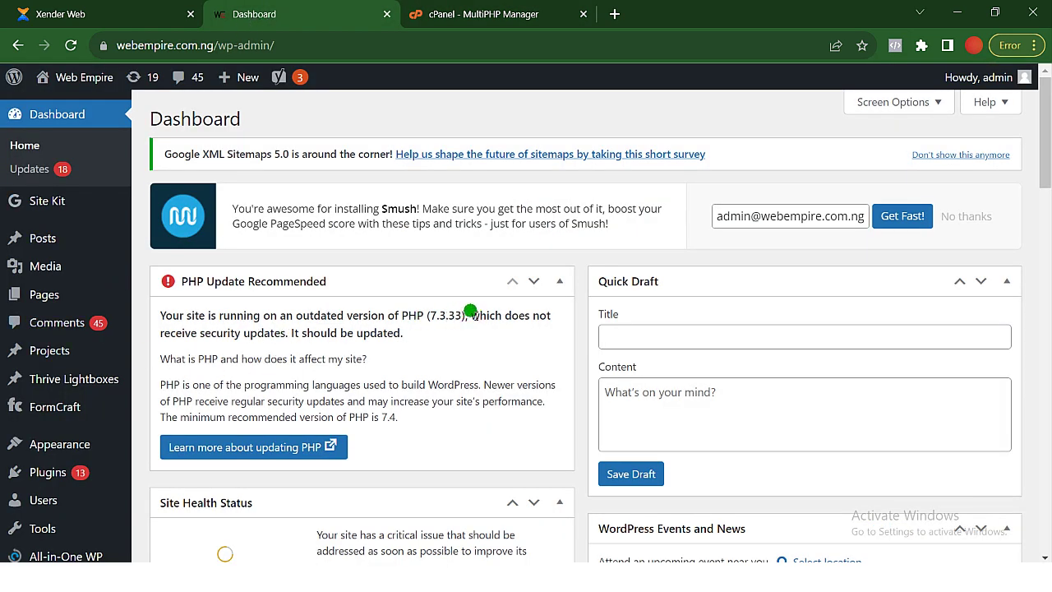
{"action": "left_click", "coordinate": [477, 10]}
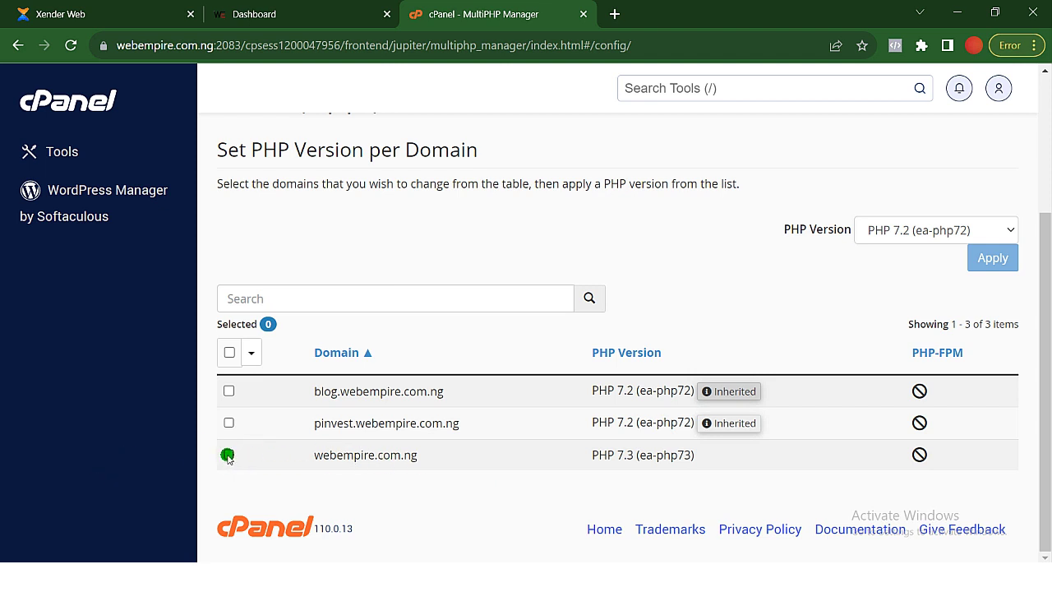
- Select webempire.com.ng and recheck the dashboard's PHP notice before changing versions
{"action": "left_click", "coordinate": [228, 455]}
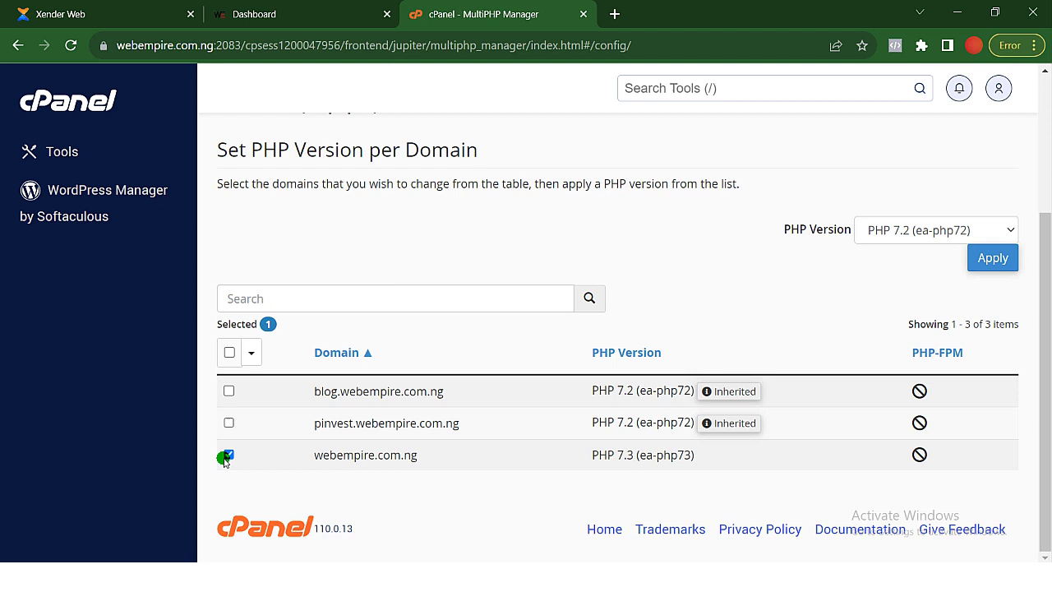
{"action": "left_click", "coordinate": [1009, 233]}
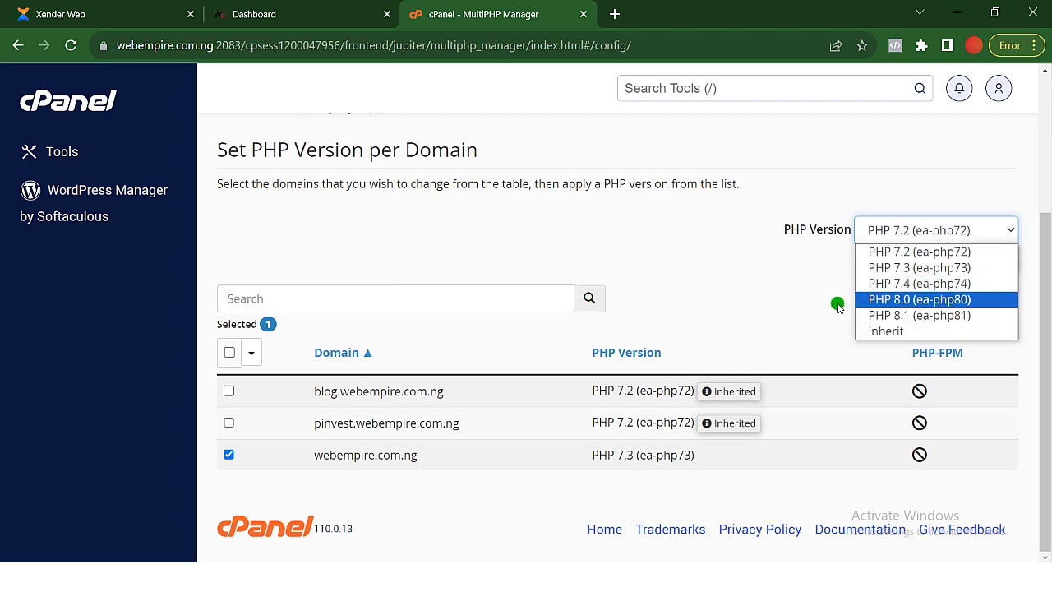
{"action": "left_click", "coordinate": [255, 14]}
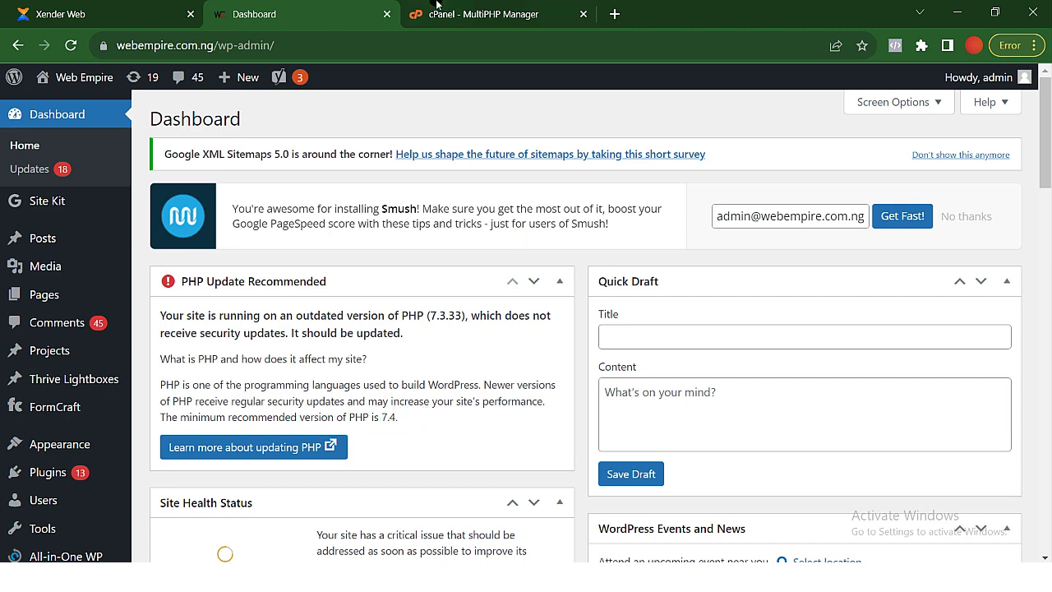
{"action": "left_click", "coordinate": [463, 16]}
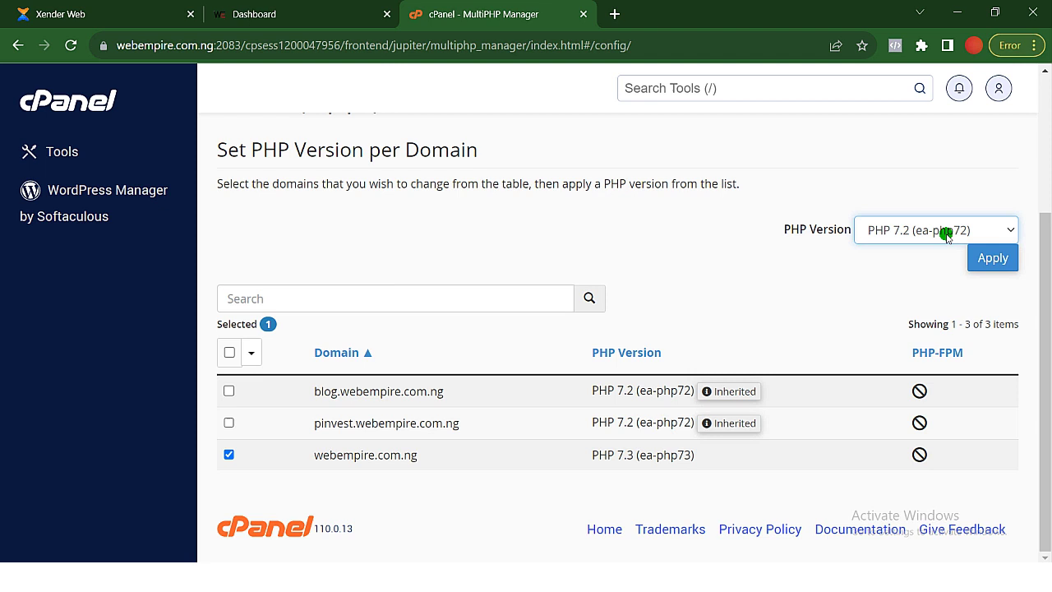
- Apply PHP 7.4 to webempire.com.ng
{"action": "left_click", "coordinate": [905, 228]}
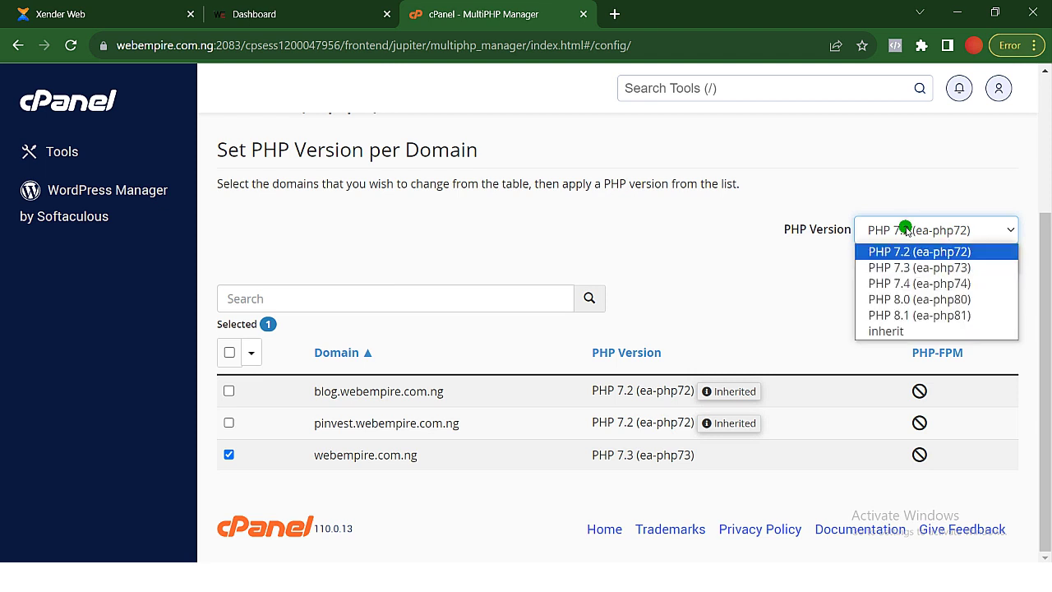
{"action": "left_click", "coordinate": [905, 281]}
{"action": "left_click", "coordinate": [943, 232]}
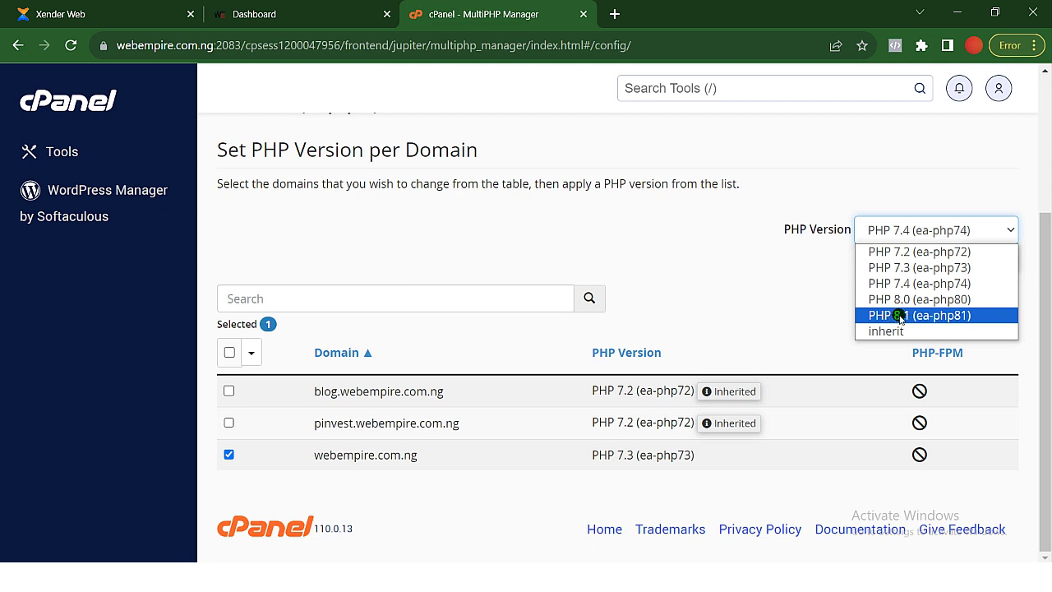
{"action": "left_click", "coordinate": [899, 317]}
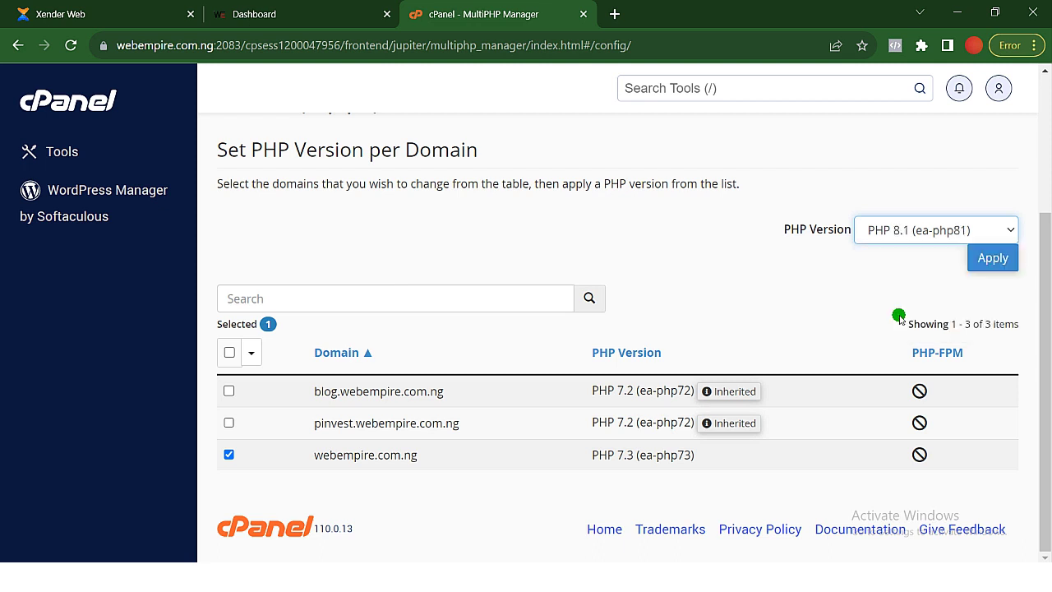
{"action": "left_click", "coordinate": [957, 234]}
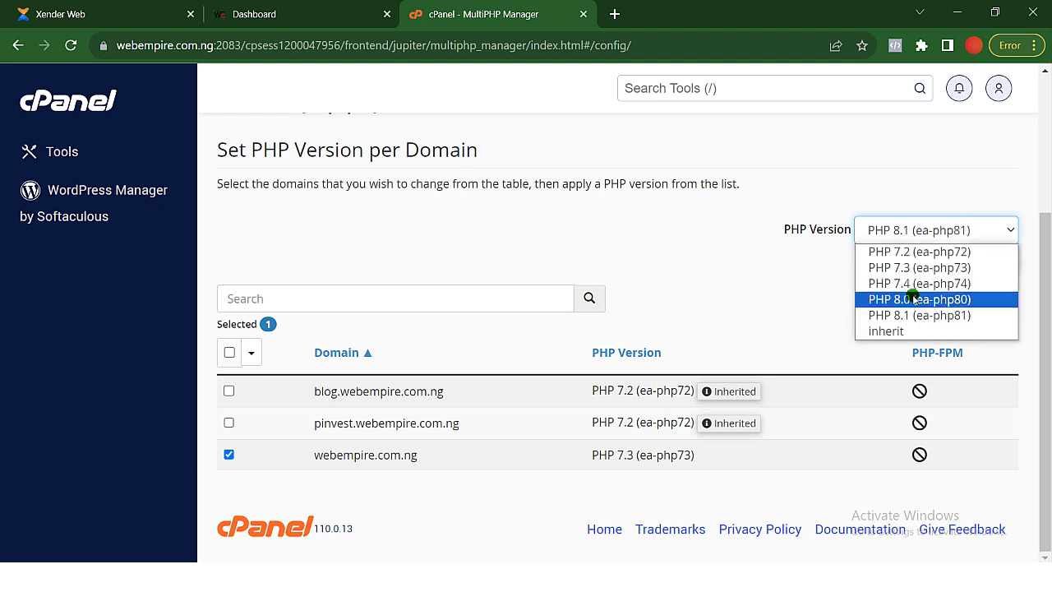
{"action": "left_click", "coordinate": [890, 287]}
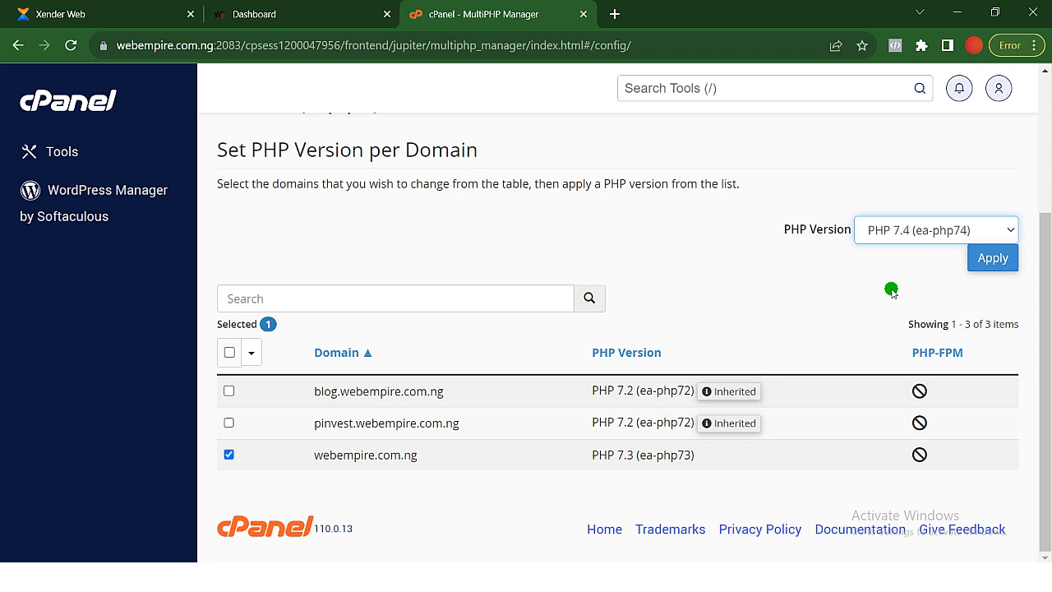
{"action": "left_click", "coordinate": [994, 259]}
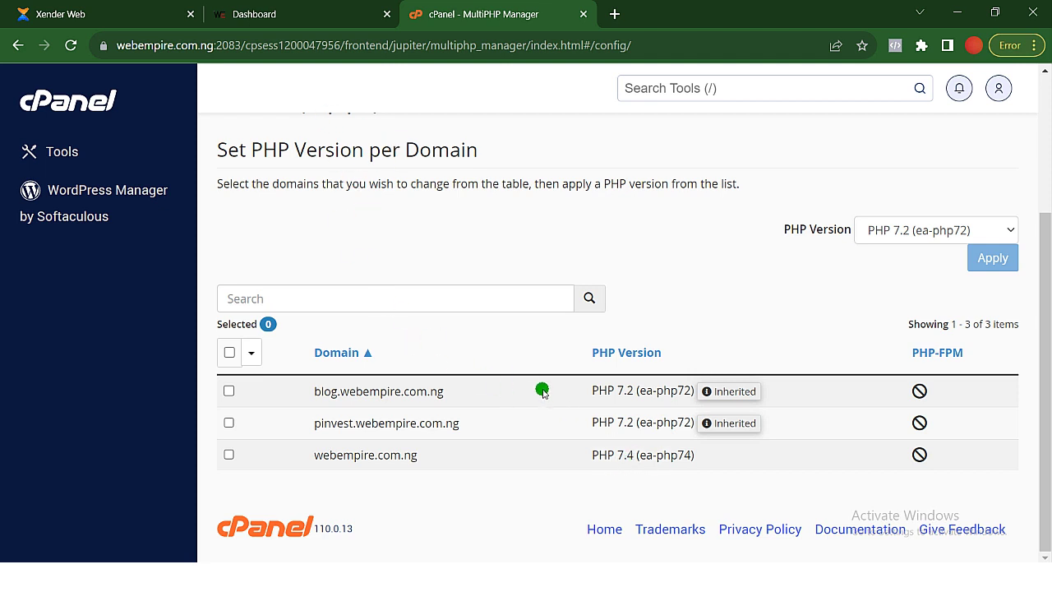
- Reload the WordPress Dashboard to confirm the PHP update warning has disappeared
{"action": "left_click", "coordinate": [274, 10]}
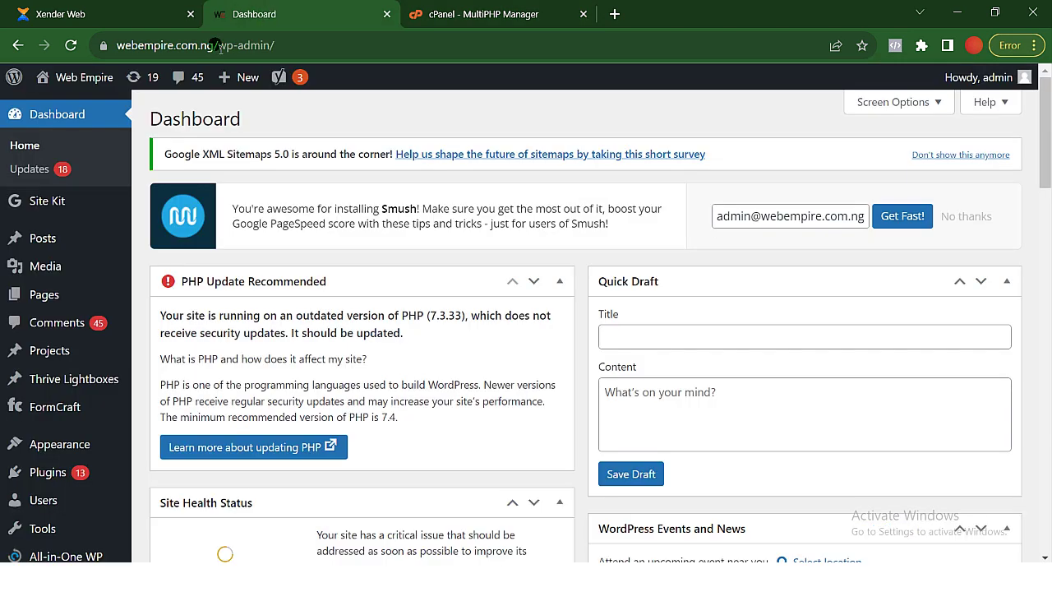
{"action": "left_click", "coordinate": [70, 46]}
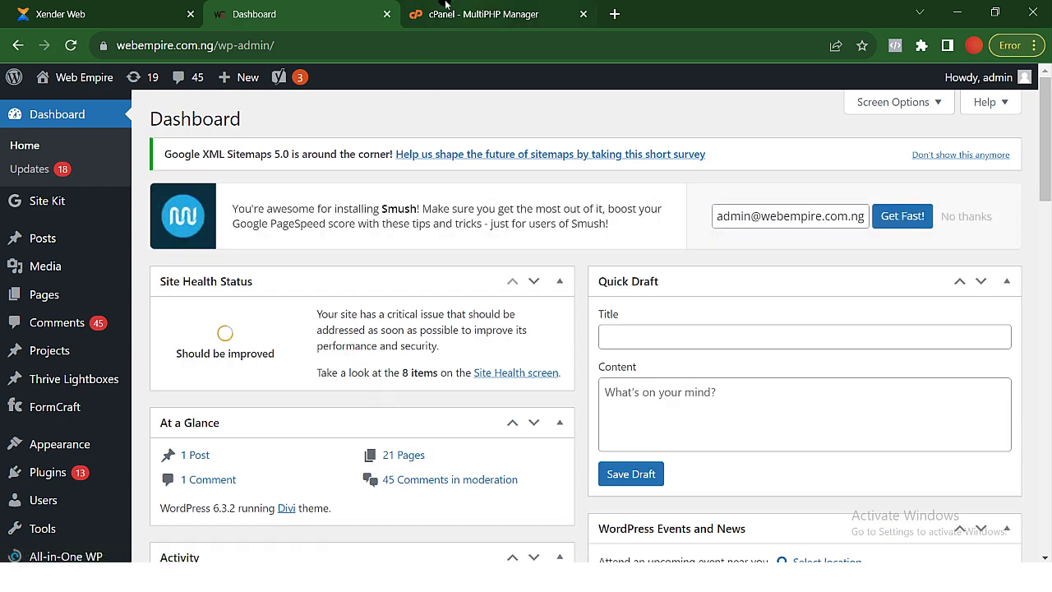
{"action": "left_click", "coordinate": [502, 14]}
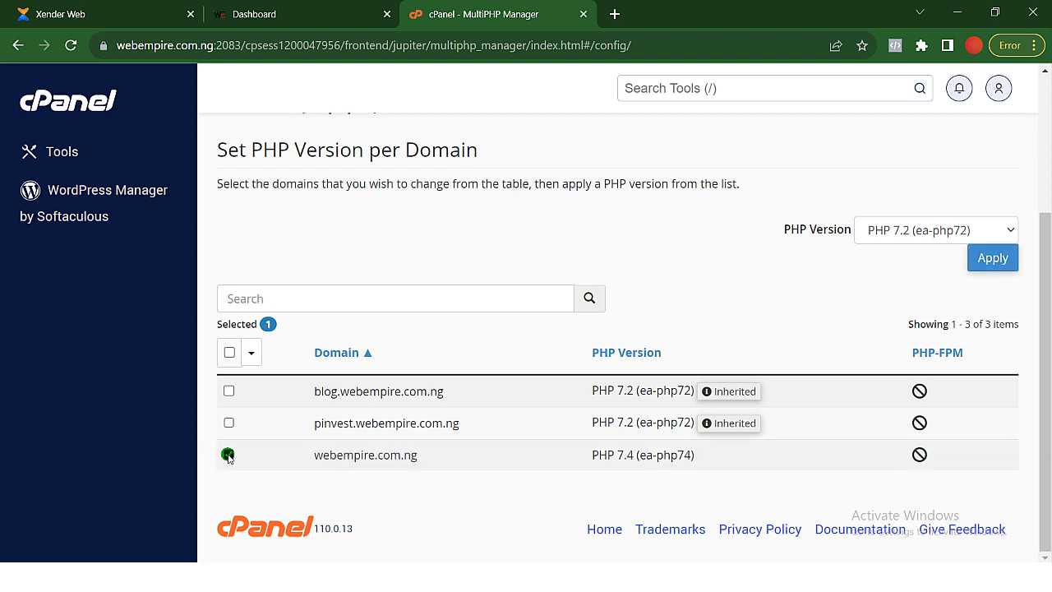
- Revert webempire.com.ng to PHP 7.3 (ea-php73)
{"action": "left_click", "coordinate": [975, 230]}
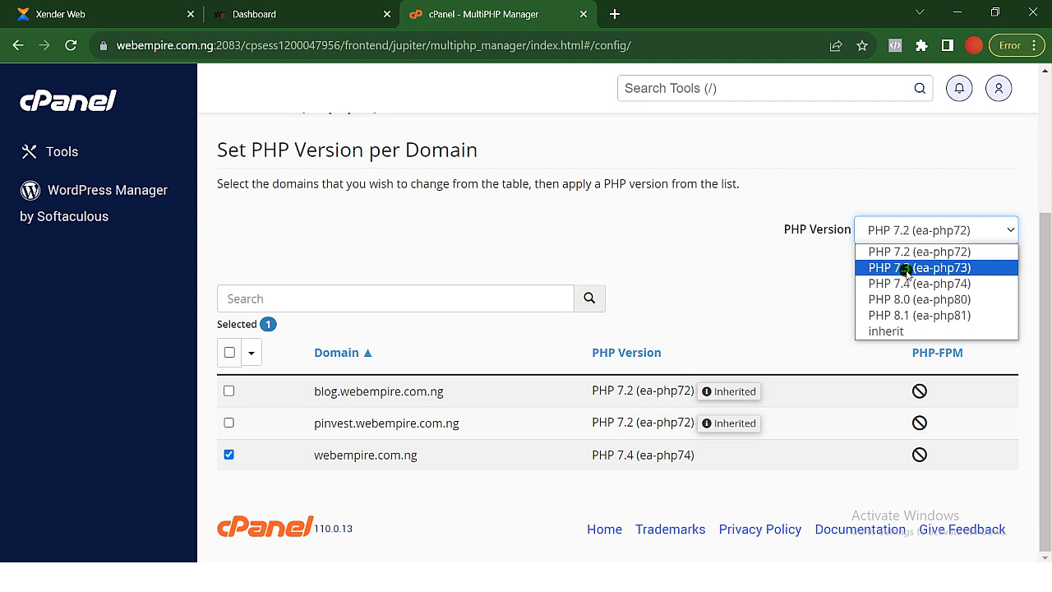
{"action": "left_click", "coordinate": [906, 269]}
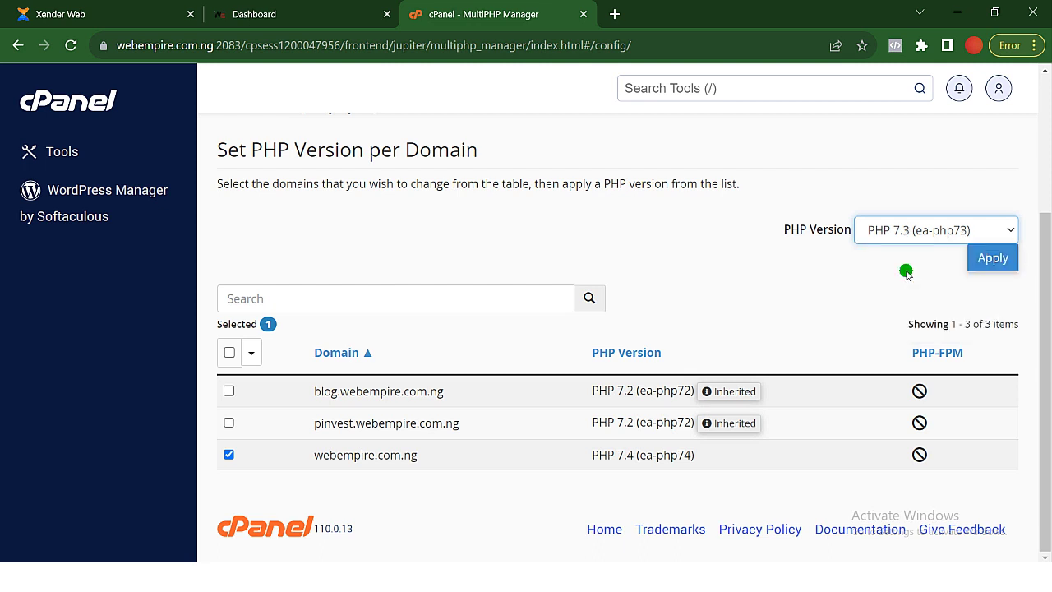
{"action": "left_click", "coordinate": [1002, 258]}
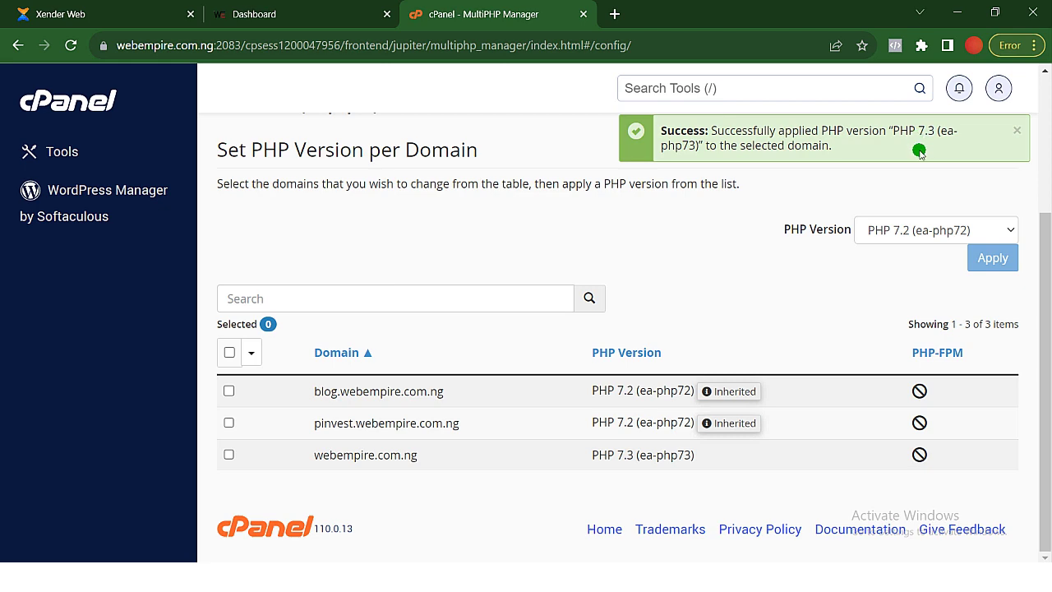
- Reload the Dashboard and see the outdated PHP 7.3.33 warning return
{"action": "left_click", "coordinate": [282, 14]}
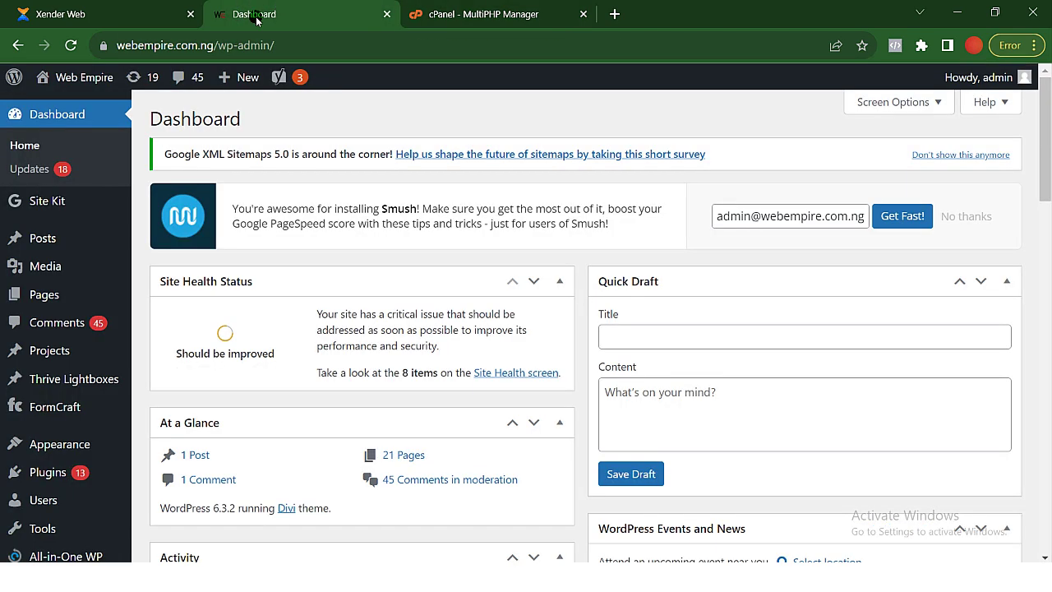
{"action": "left_click", "coordinate": [71, 47]}
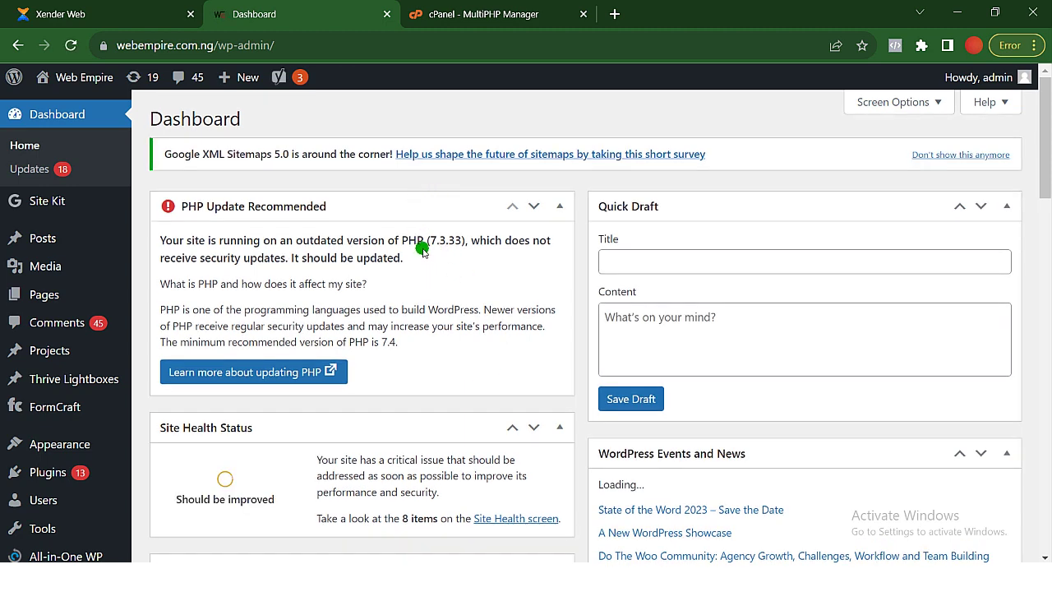
{"action": "left_click", "coordinate": [476, 11]}
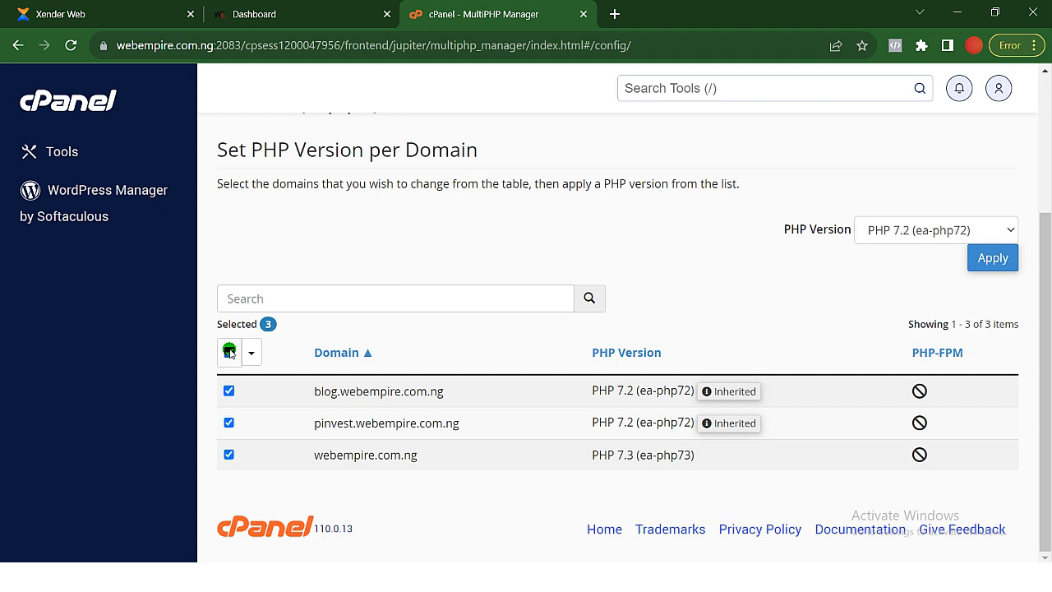
- Apply PHP 8.1 to all three selected domains
{"action": "left_click", "coordinate": [1010, 225]}
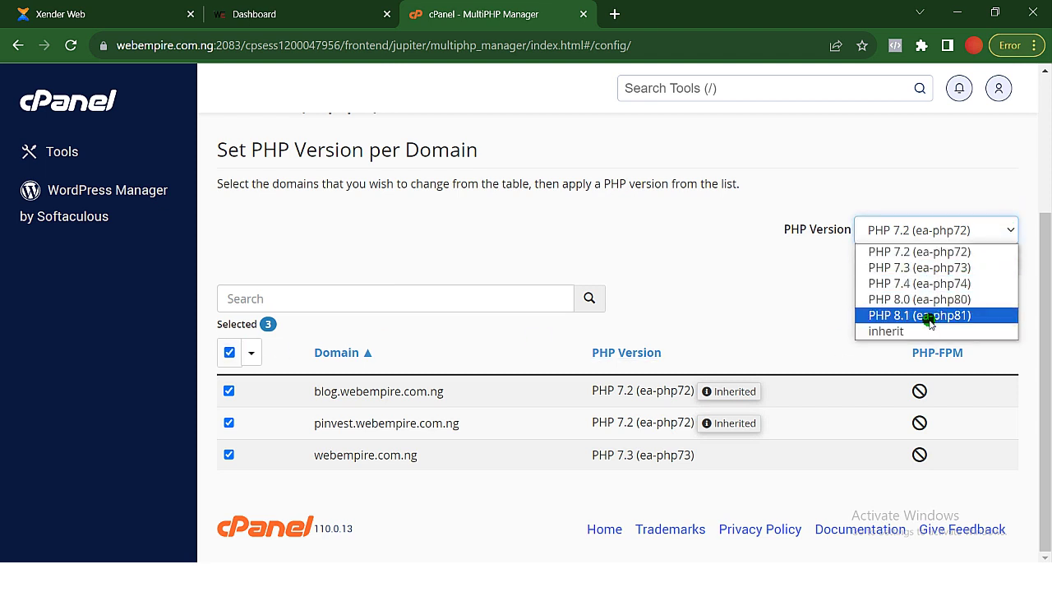
{"action": "left_click", "coordinate": [929, 315]}
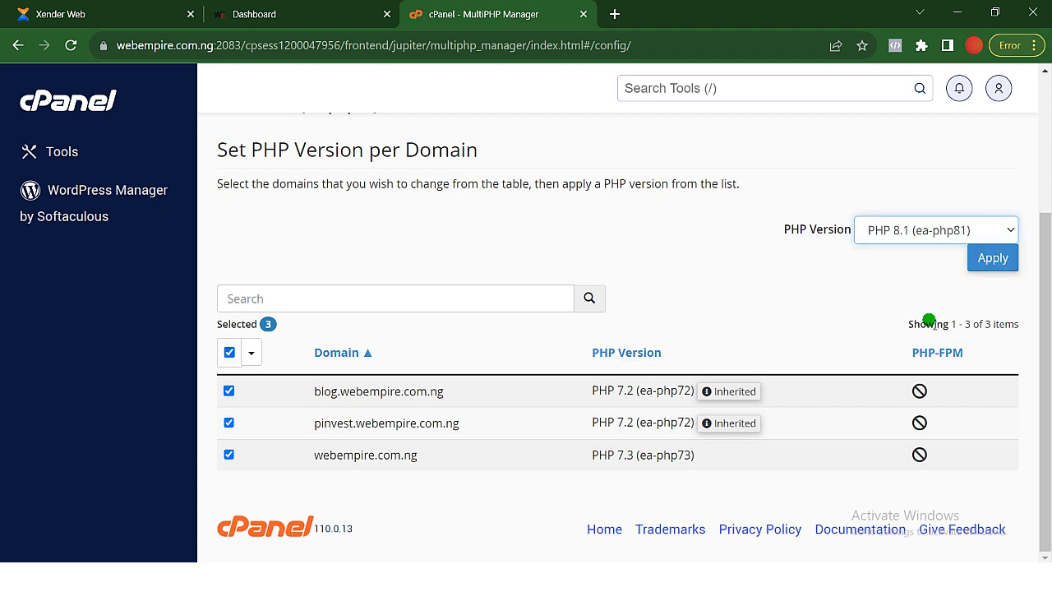
{"action": "left_click", "coordinate": [1004, 260]}
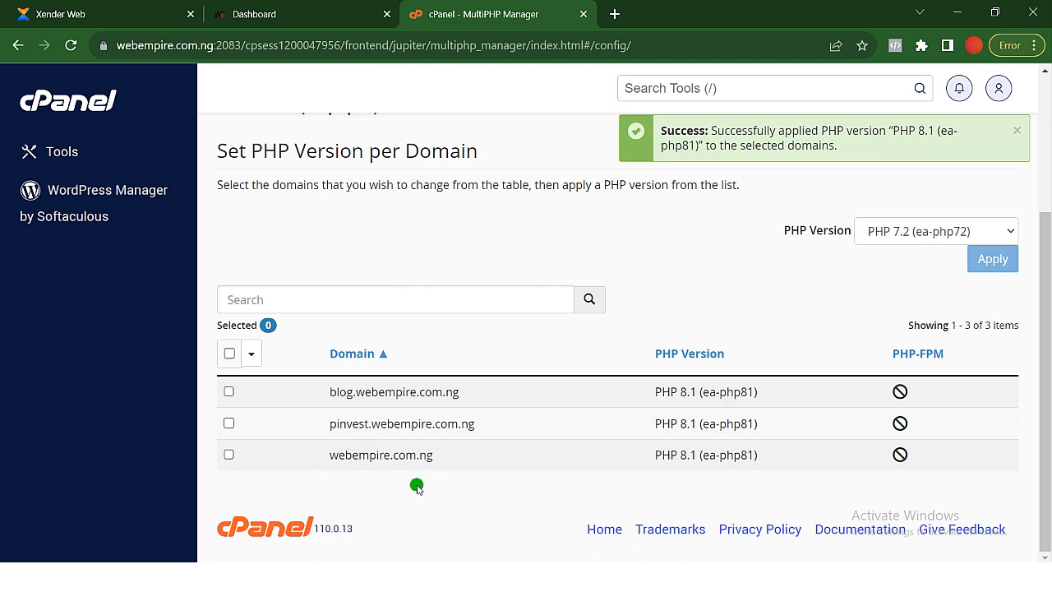
- Reselect all three domains and apply PHP 7.2 to them
{"action": "left_click", "coordinate": [229, 455]}
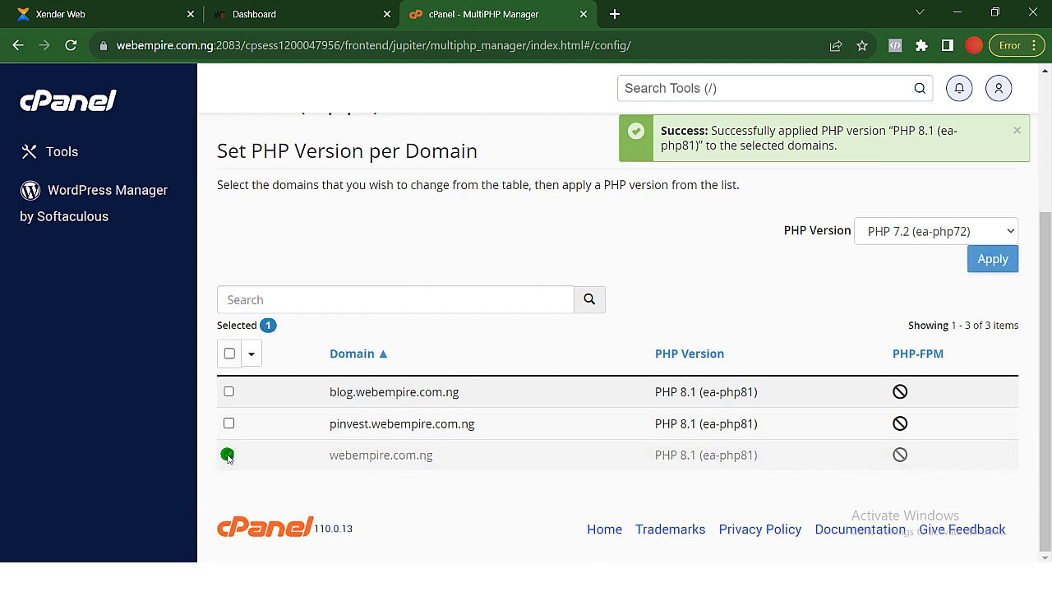
{"action": "left_click", "coordinate": [229, 353]}
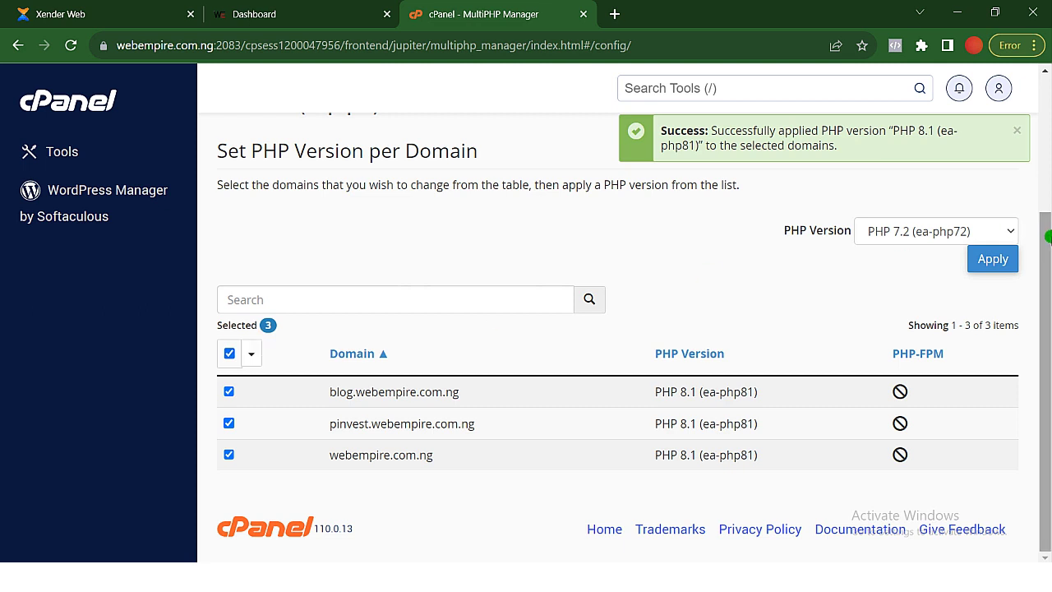
{"action": "left_click", "coordinate": [992, 259]}
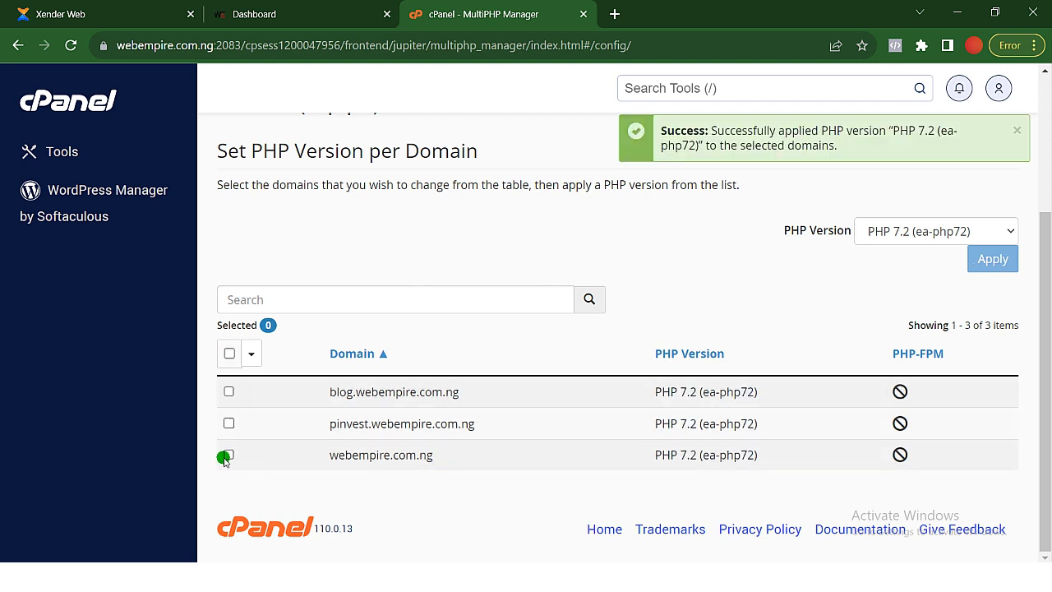
- Set only webempire.com.ng to PHP 7.4, leaving both subdomains on 7.2
{"action": "left_click", "coordinate": [228, 457]}
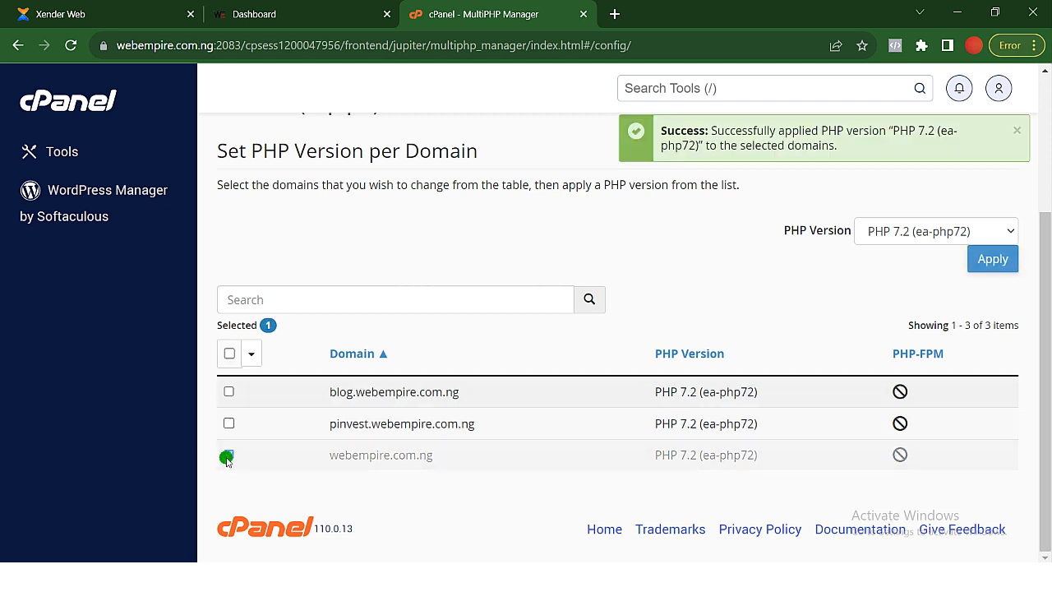
{"action": "left_click", "coordinate": [1001, 238]}
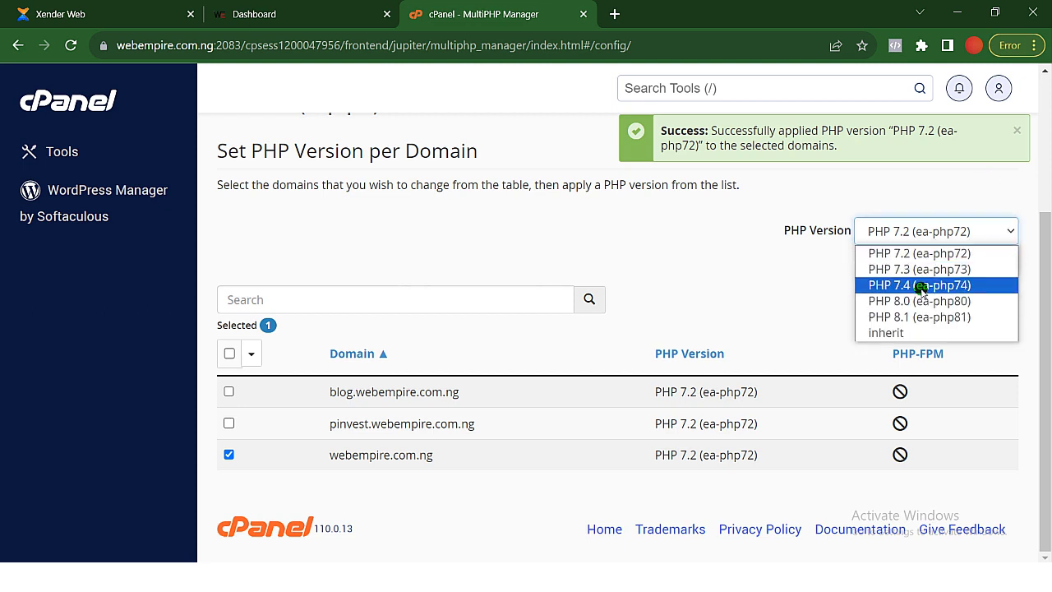
{"action": "left_click", "coordinate": [920, 286]}
{"action": "left_click", "coordinate": [992, 260]}
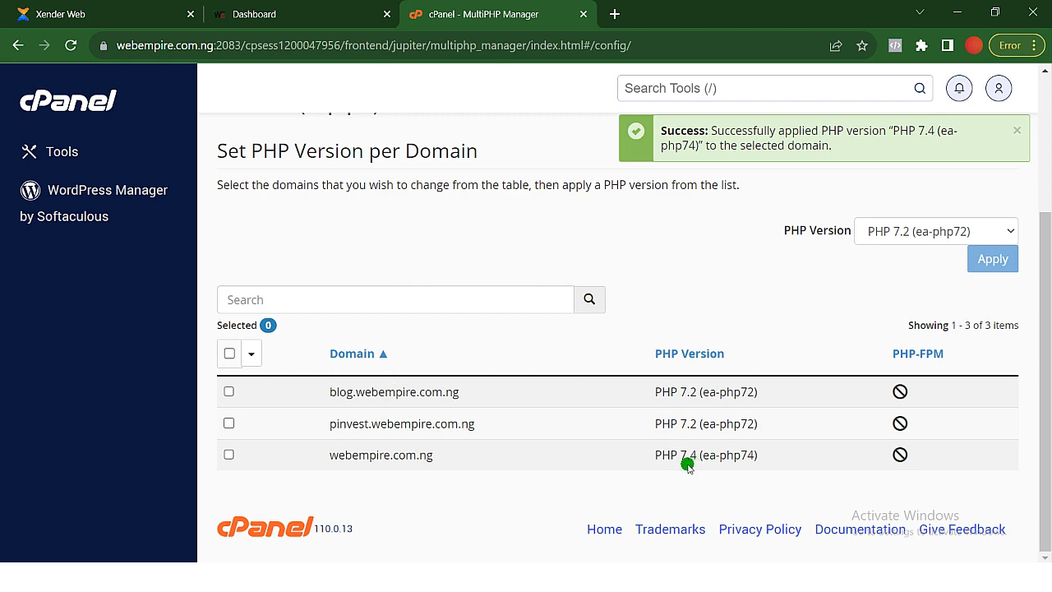
- Reload the WordPress Dashboard tab to check whether the PHP 7.3.33 update warning is gone
{"action": "left_click", "coordinate": [278, 16]}
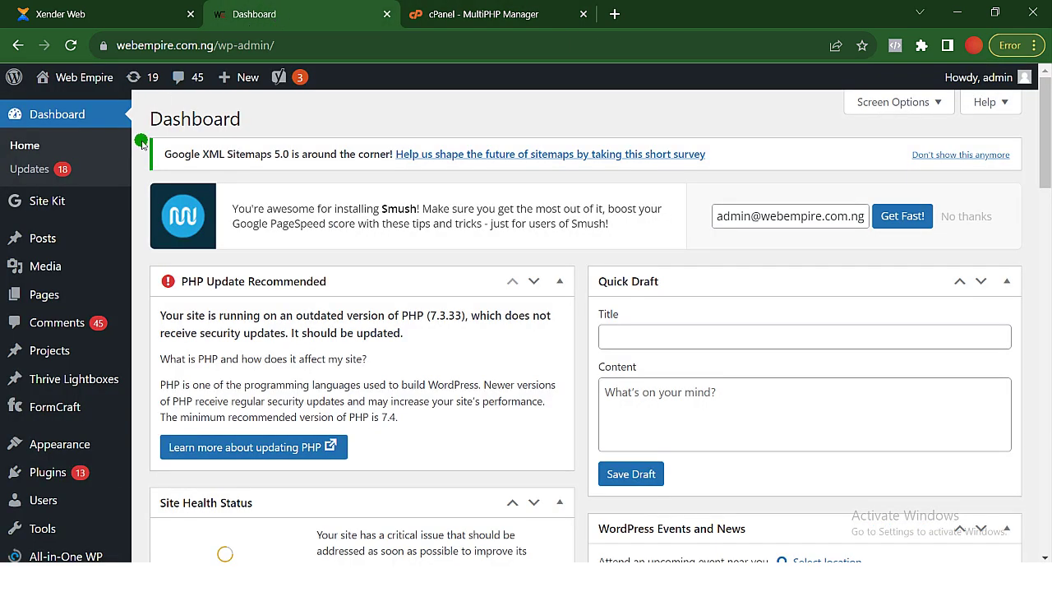
{"action": "left_click", "coordinate": [71, 45]}
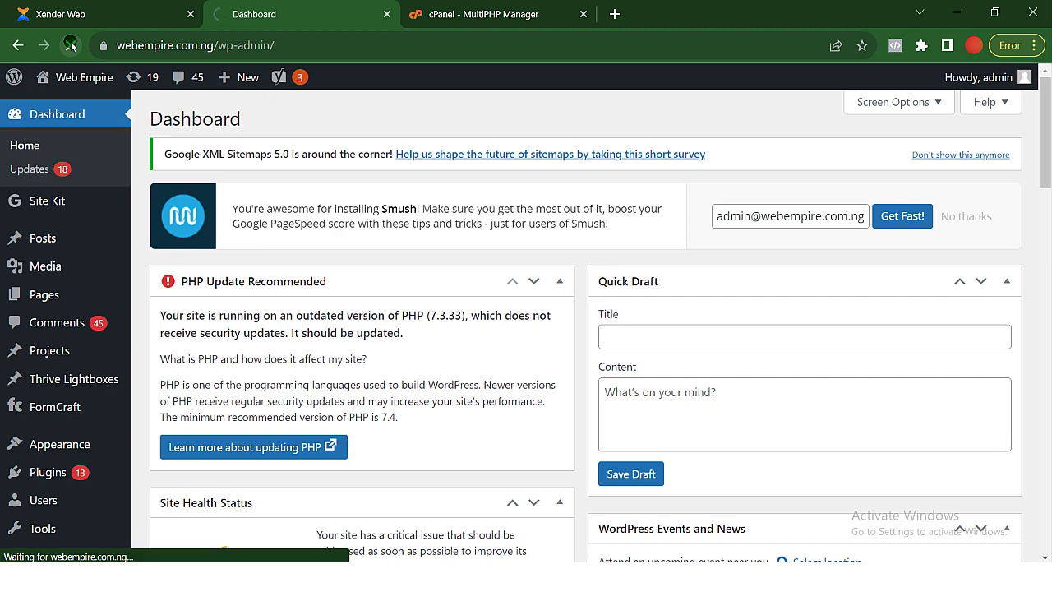